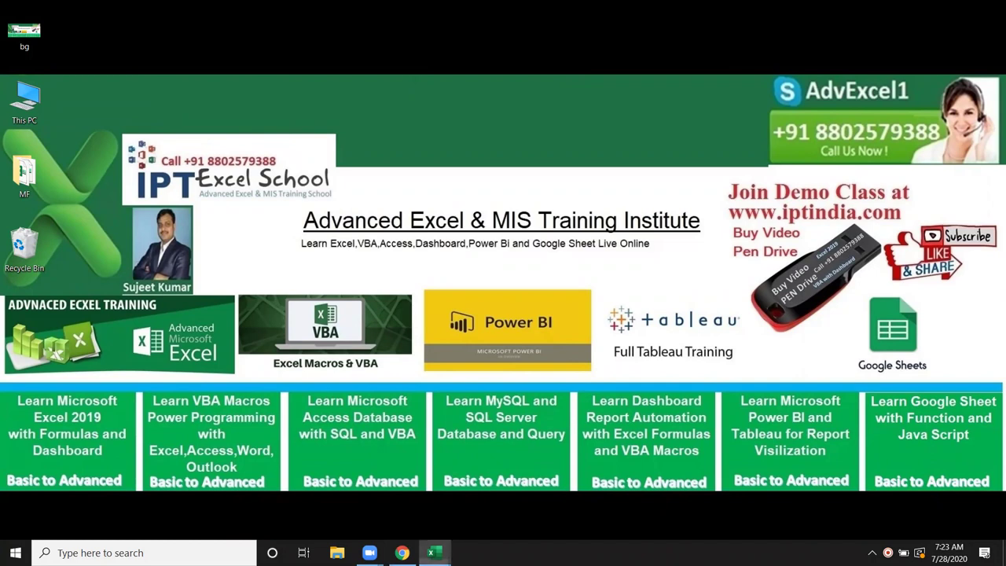
- Bring Book2 forward on Sheet6 with A1 selected, showing the Get Data From File sources
mouse_move(432, 553)
click(409, 526)
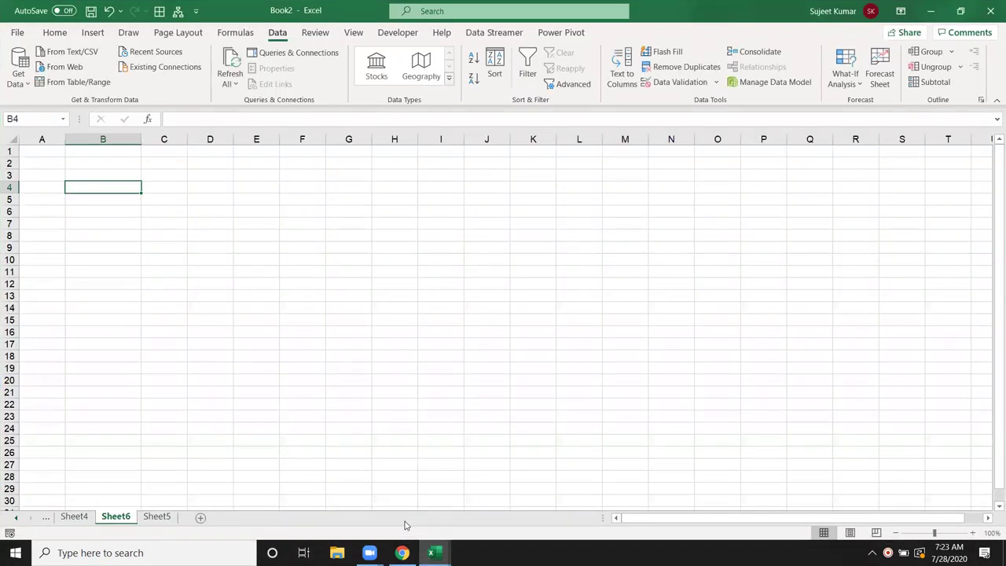
click(58, 150)
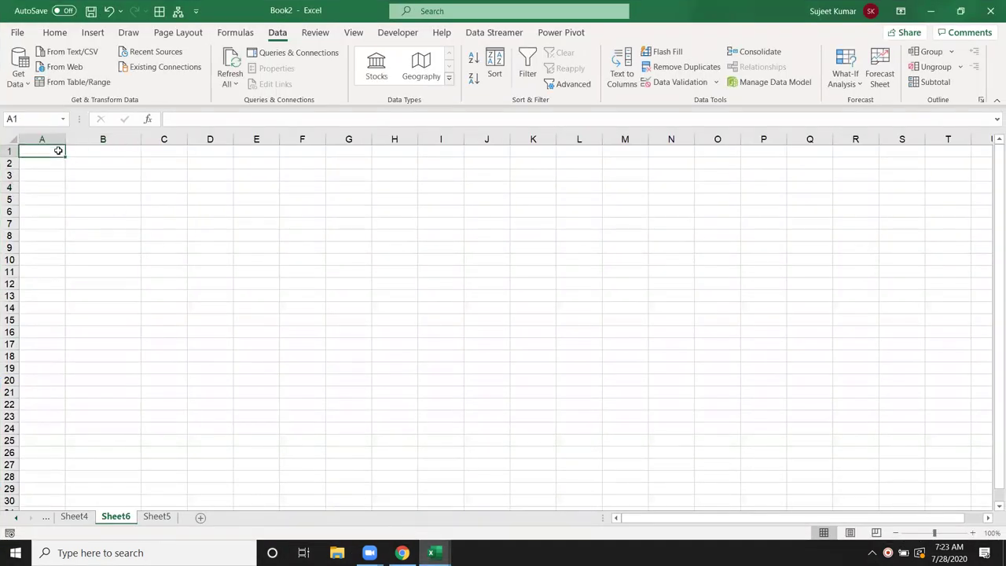
click(19, 77)
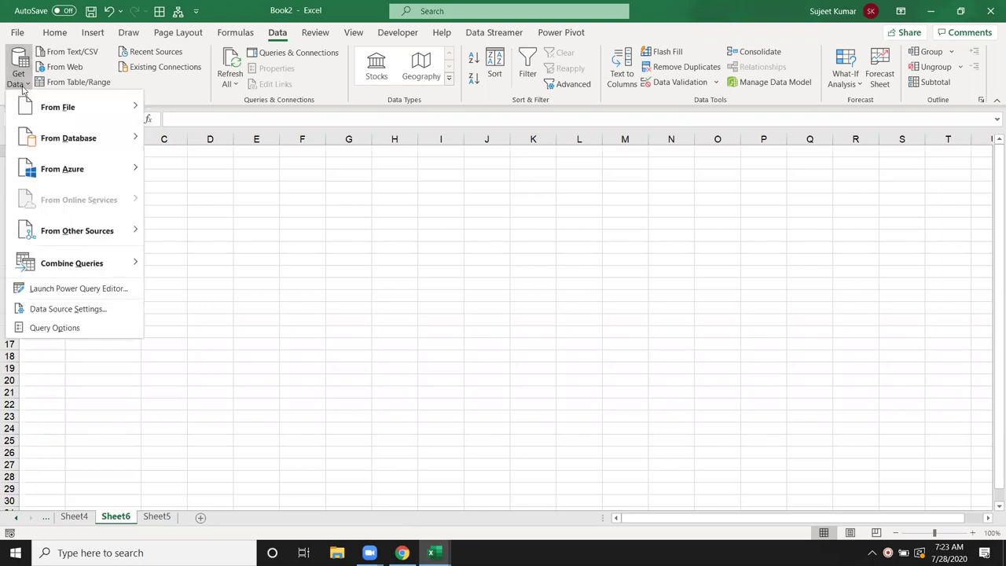
mouse_move(31, 105)
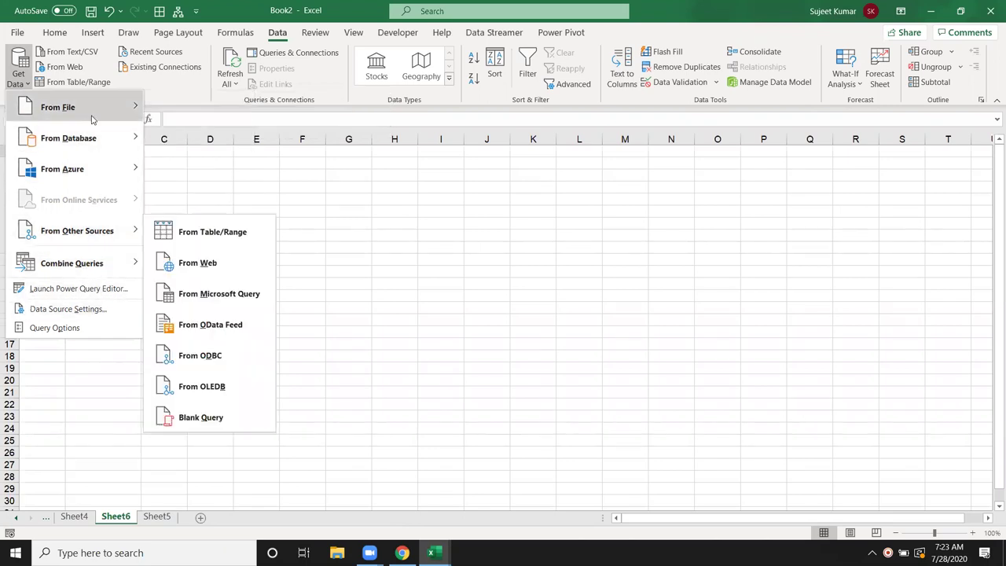
mouse_move(92, 119)
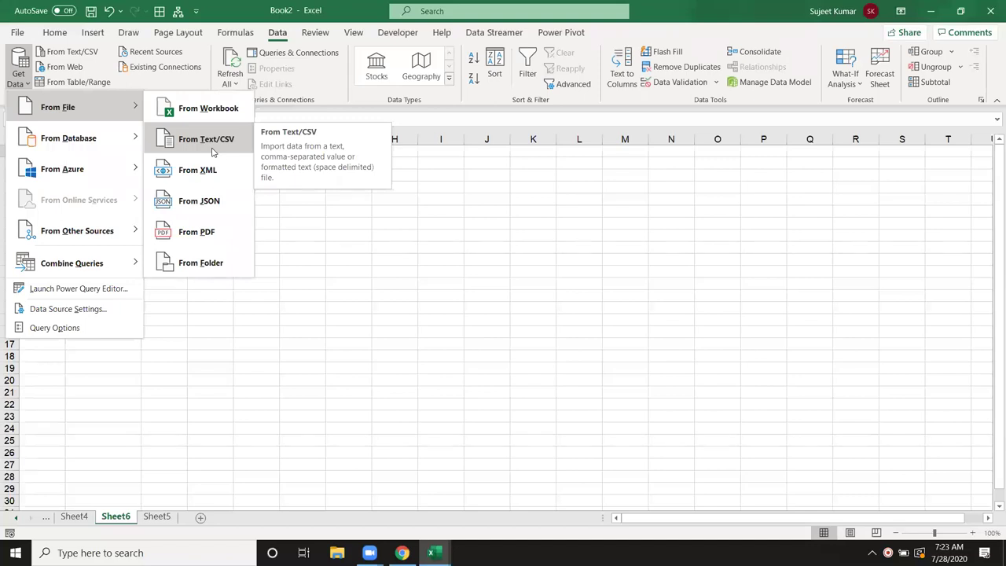
- Import the FLOC text file from the Desktop's MF folder as a Text/CSV source
click(212, 152)
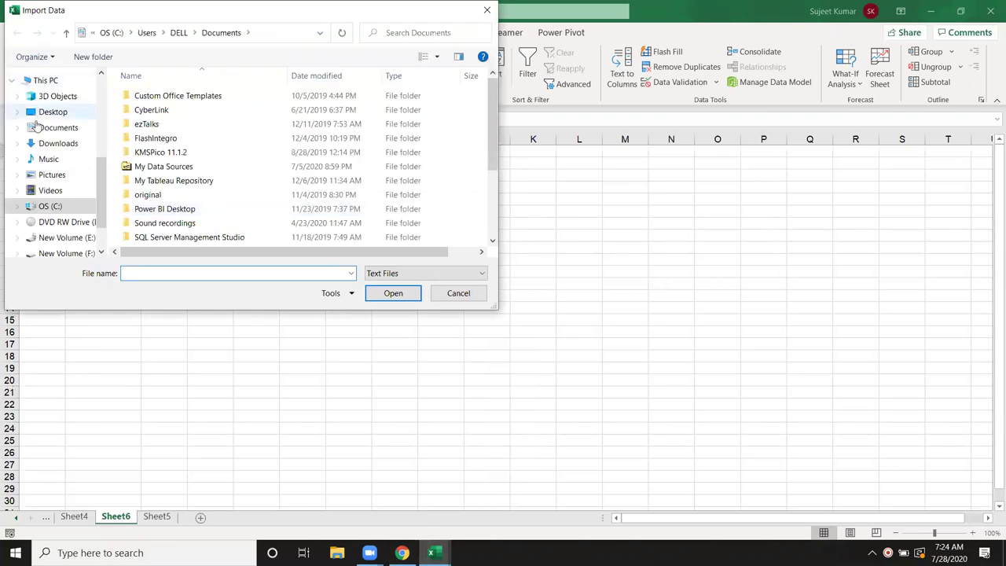
click(49, 112)
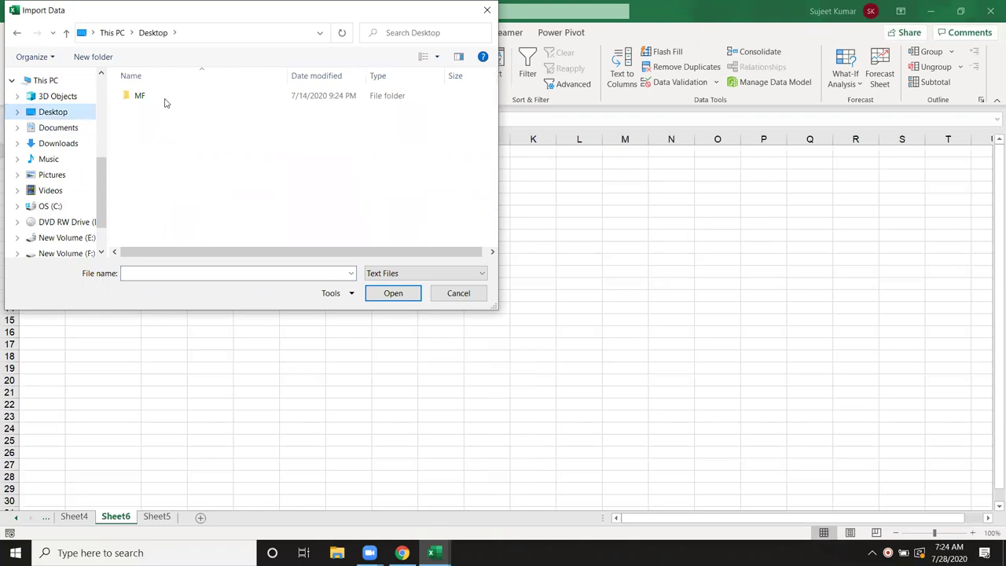
double_click(165, 99)
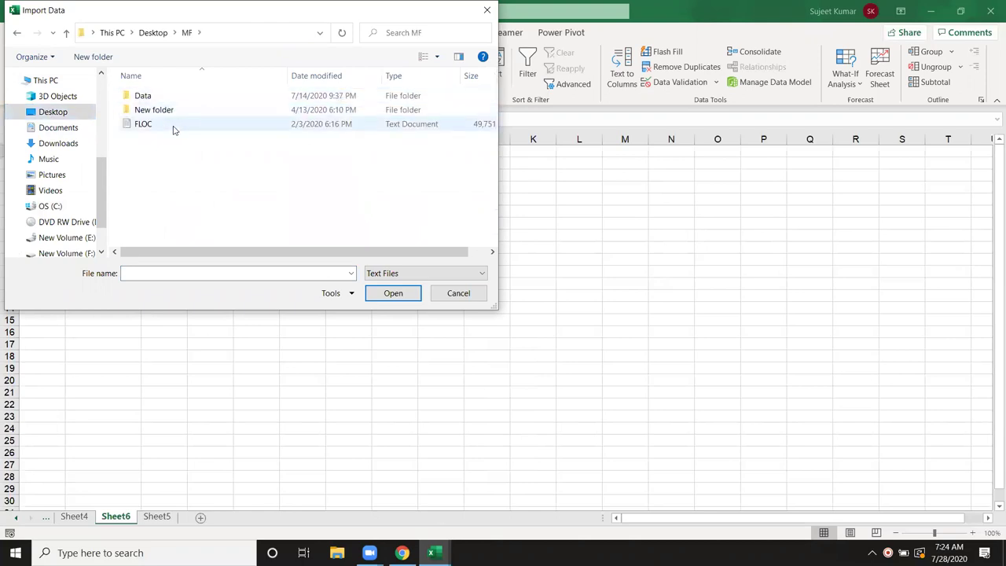
click(176, 128)
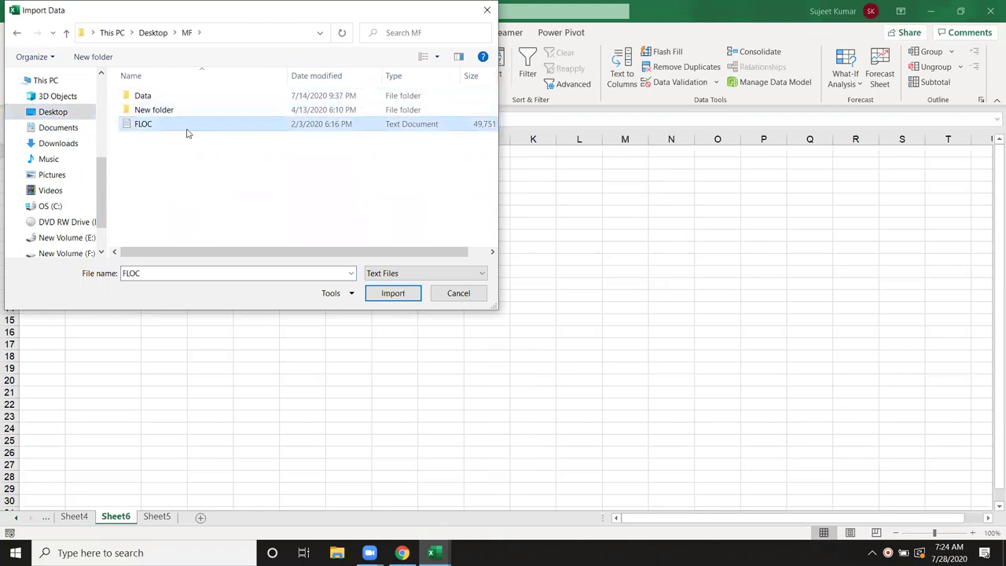
click(406, 297)
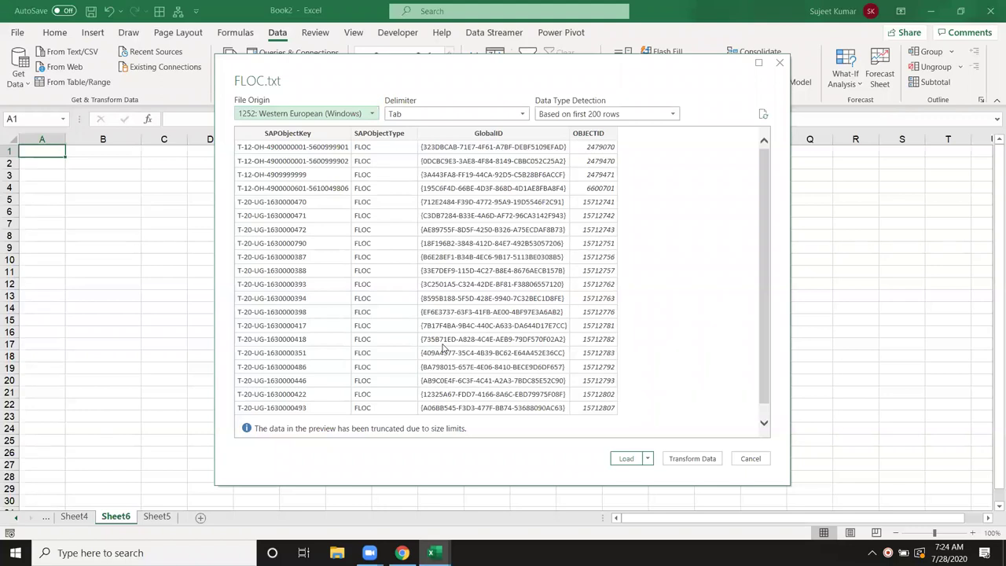
- Review the FLOC.txt preview and keep Tab as the column delimiter
scroll(455, 188, down, 1)
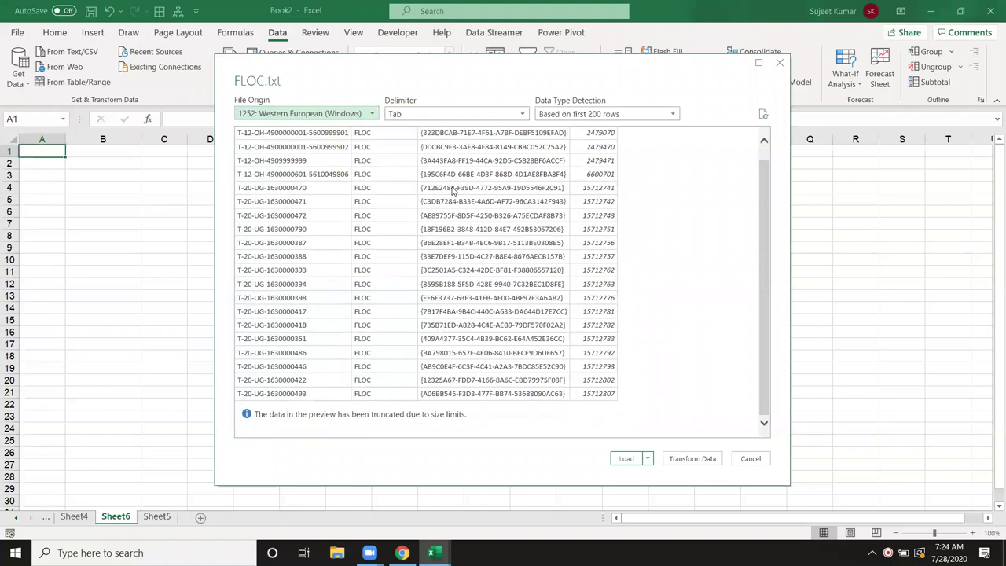
scroll(452, 190, up, 1)
scroll(453, 190, down, 1)
scroll(453, 190, up, 1)
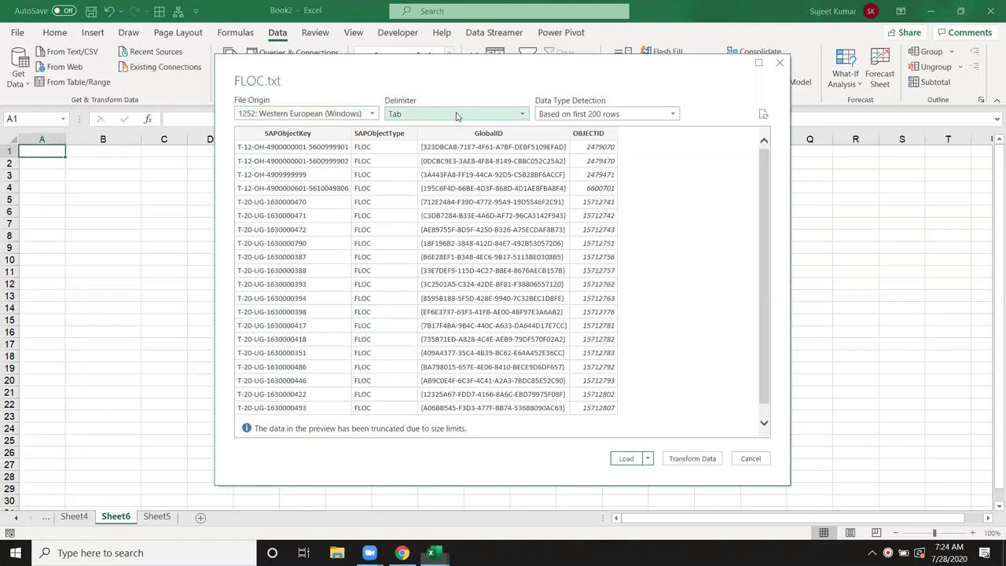
click(461, 115)
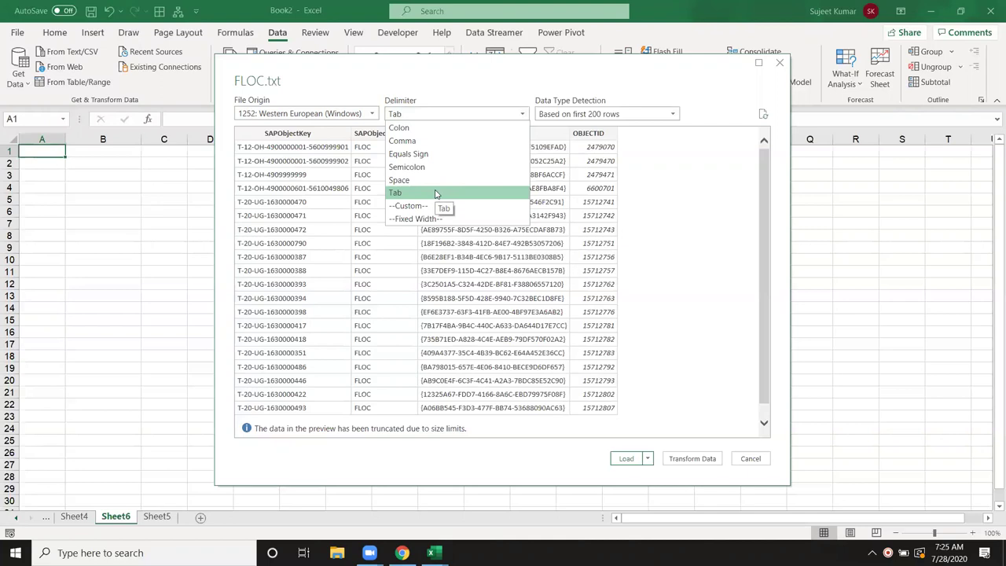
click(436, 194)
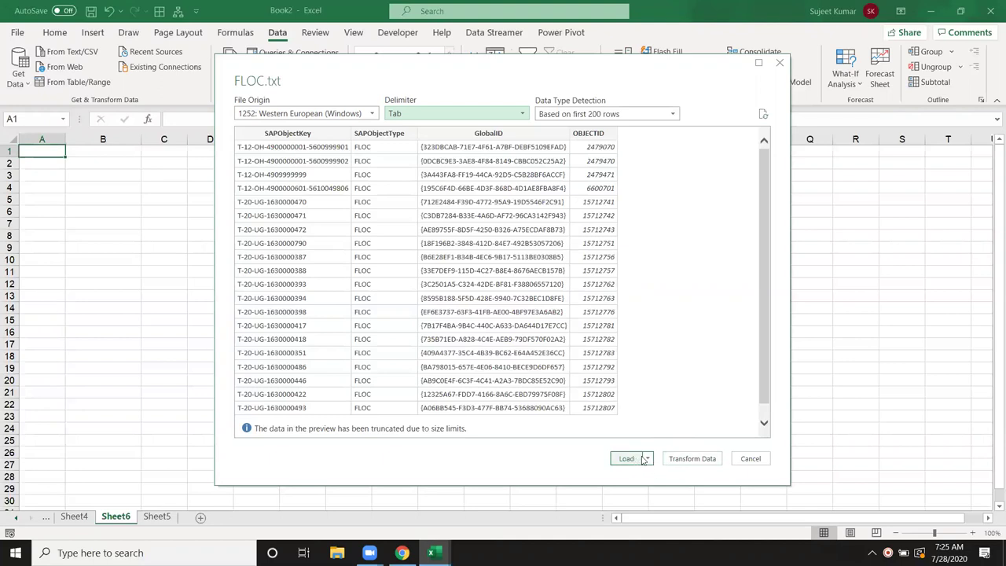
- Bring up the Load To options for FLOC, with the Import Data dialog centred on screen
click(648, 458)
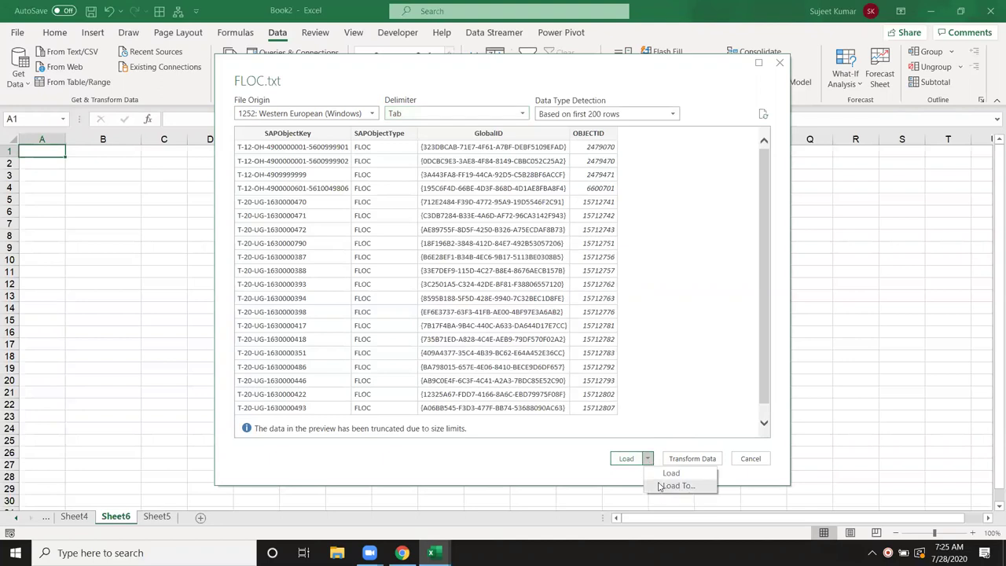
click(658, 486)
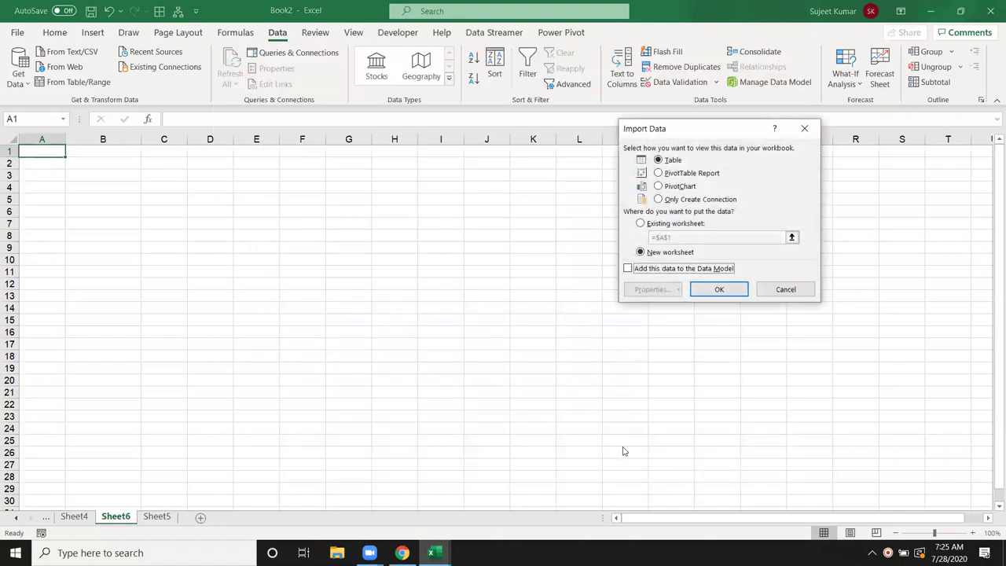
drag(682, 129, 355, 143)
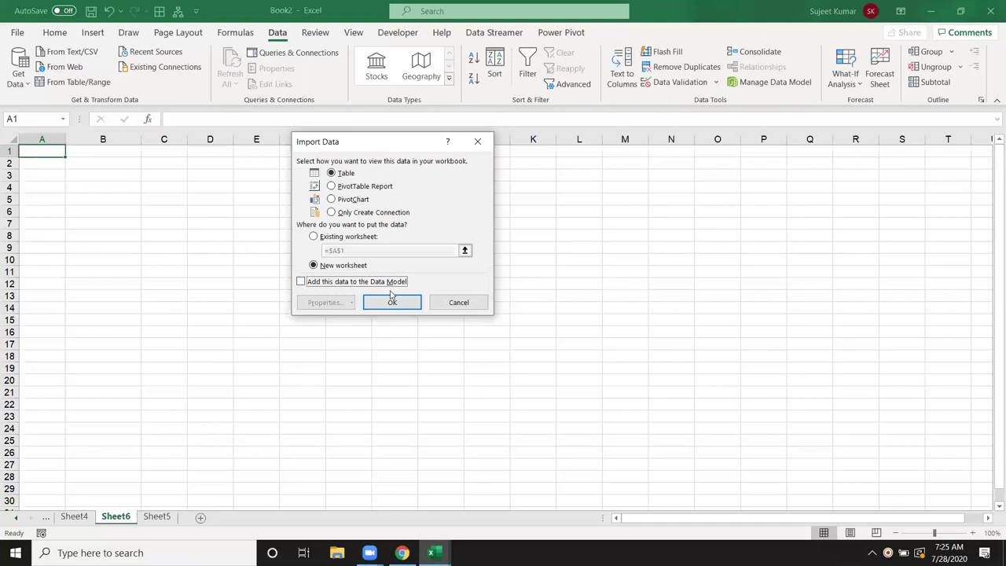
- Load FLOC as a 616,873-row table on new Sheet7, then return to Sheet6
click(390, 299)
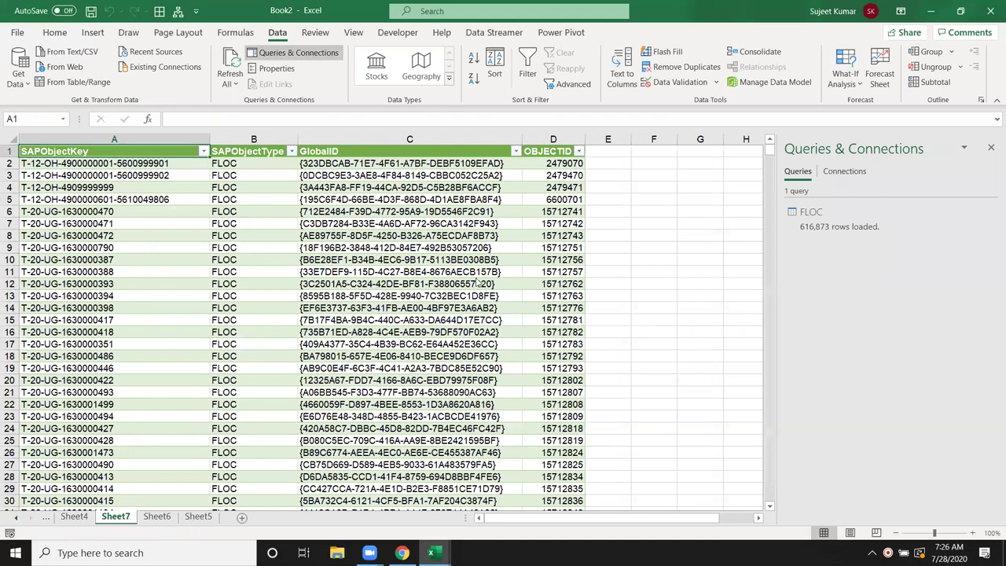
click(641, 233)
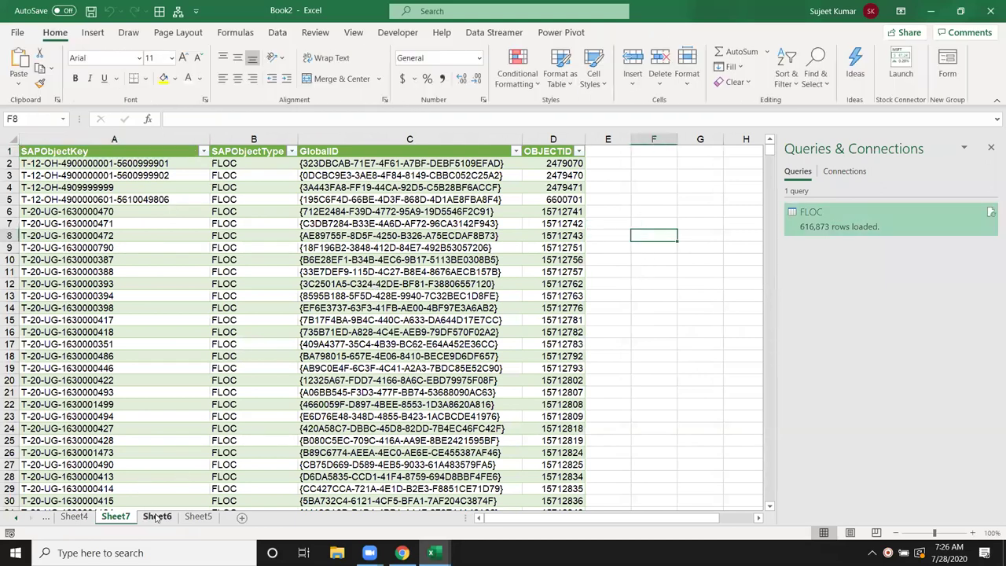
click(156, 516)
click(22, 85)
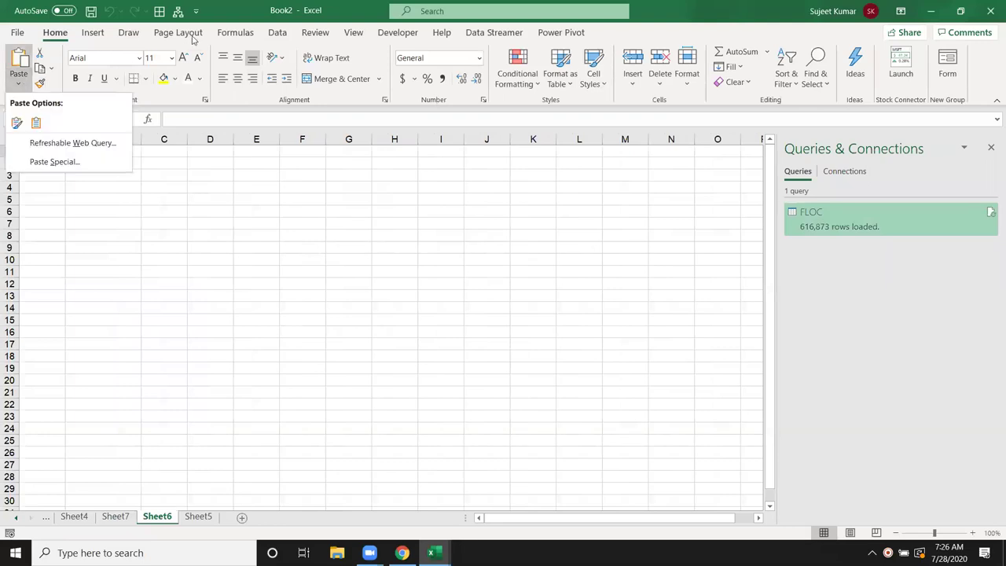
click(277, 32)
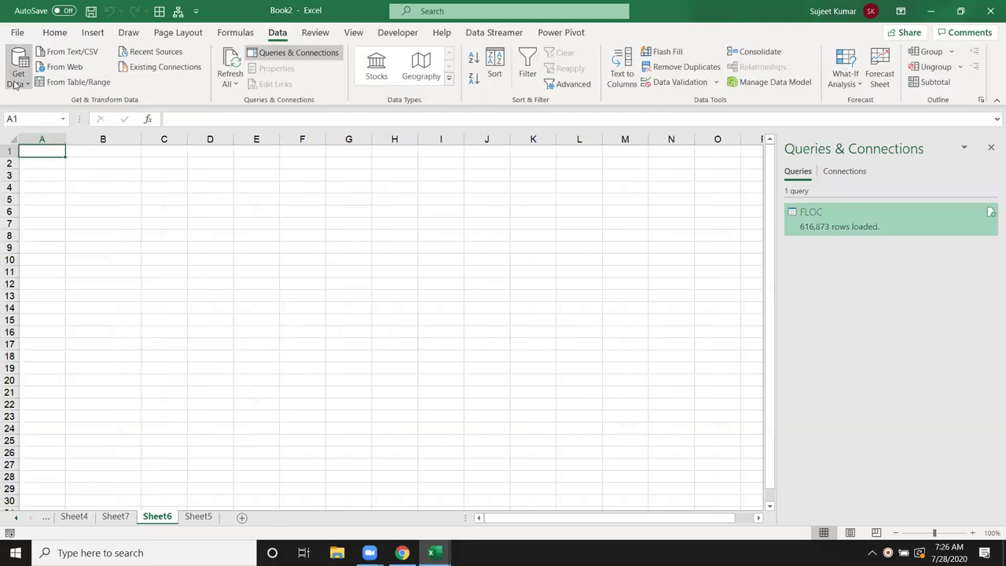
click(18, 79)
mouse_move(104, 110)
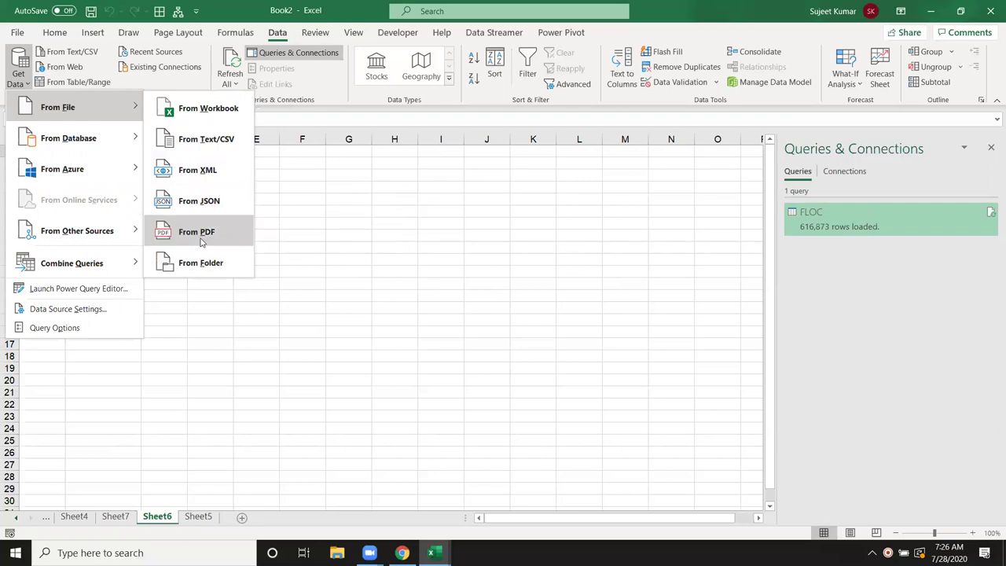
click(338, 275)
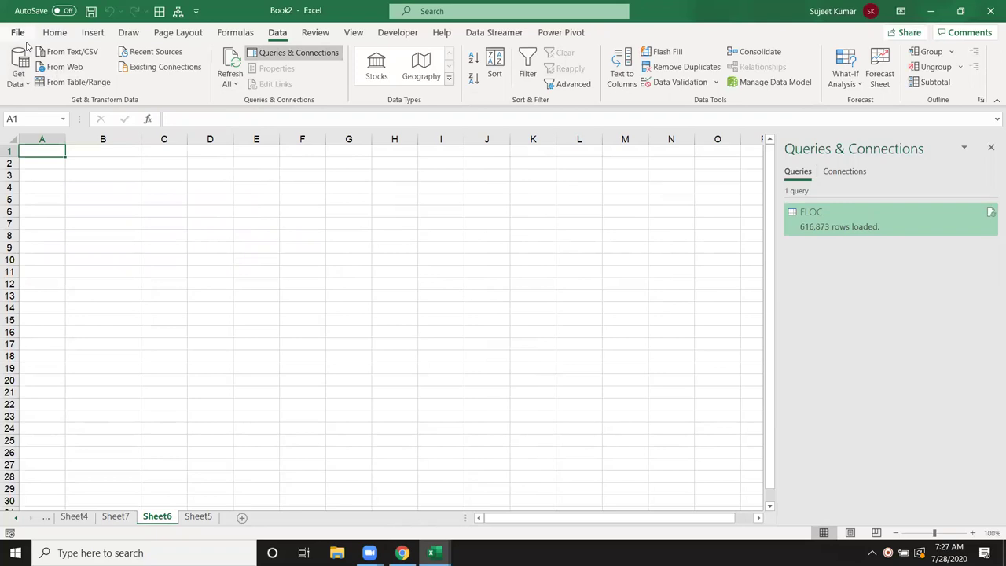
- Close Excel, discarding the Book2 changes without saving
click(991, 16)
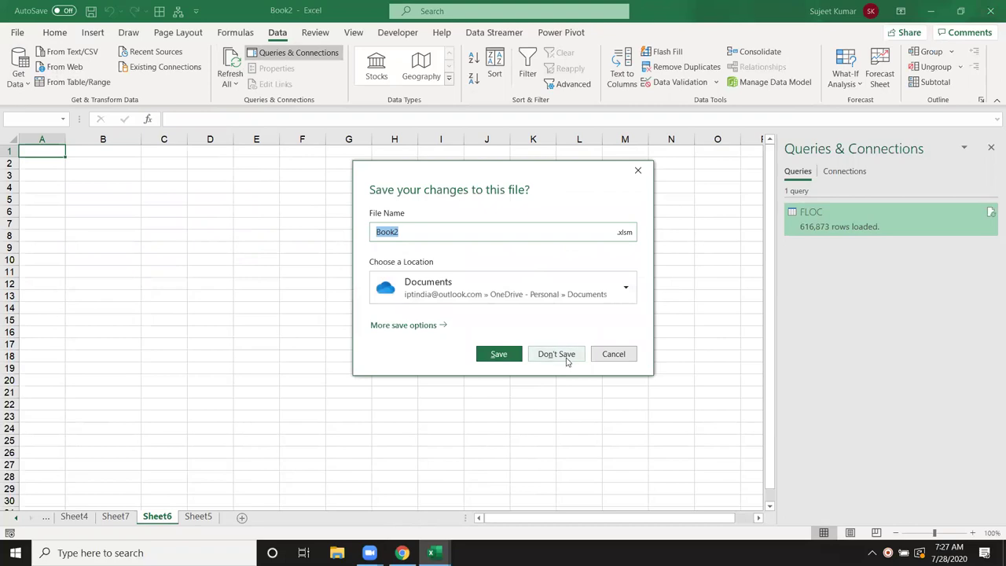
click(567, 359)
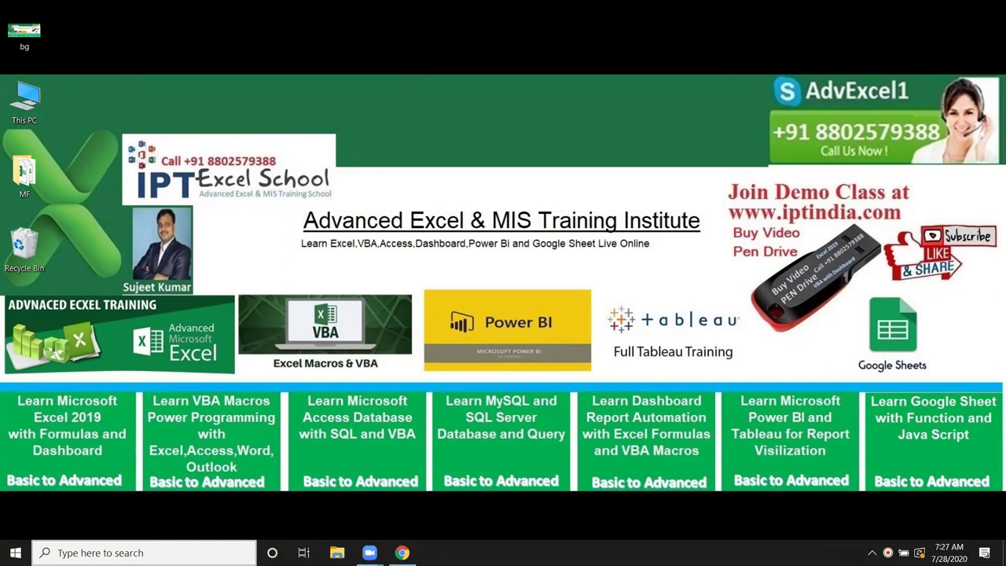
- Search the taskbar for 'excel' and launch the Excel app
click(142, 552)
text(excel)
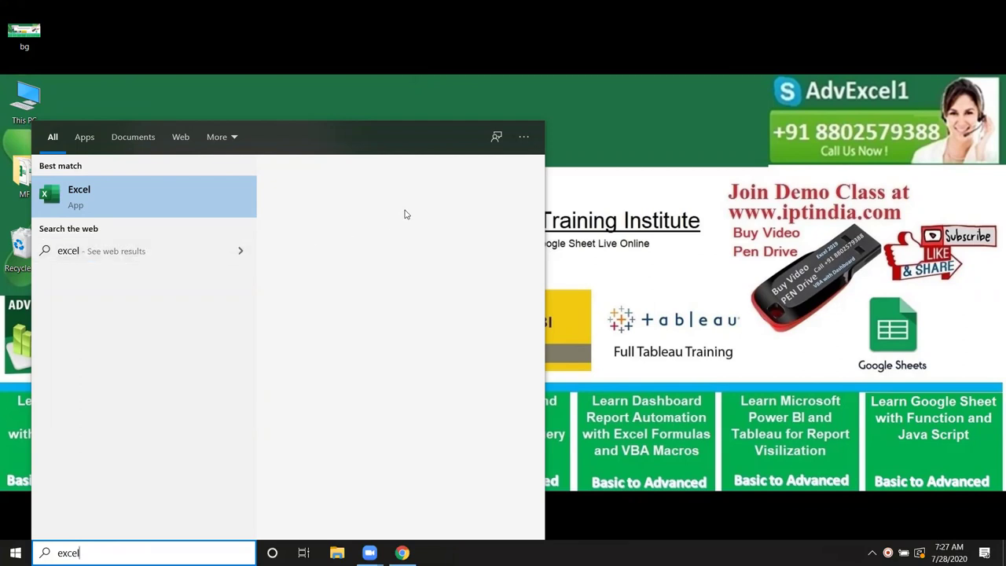
click(401, 245)
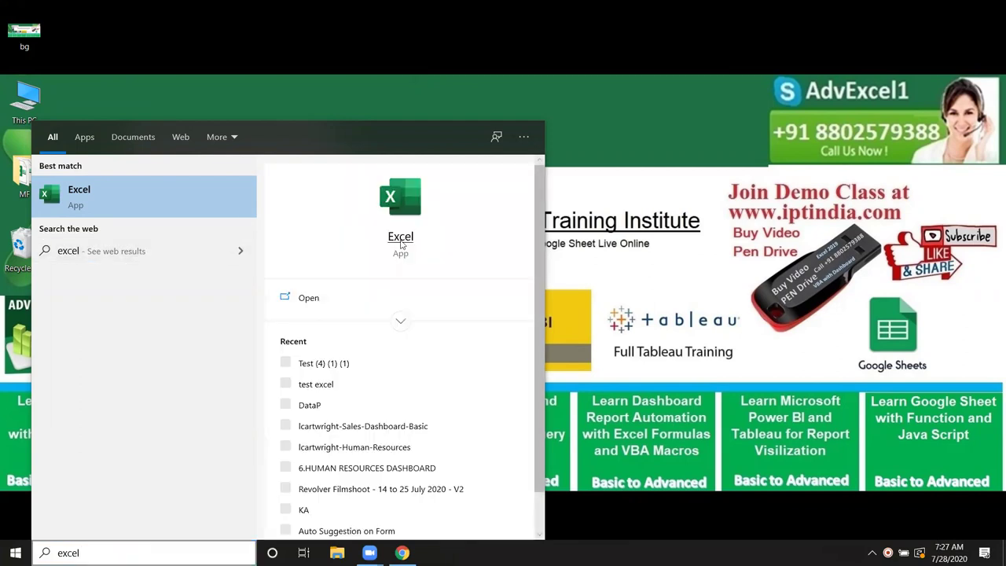
click(401, 239)
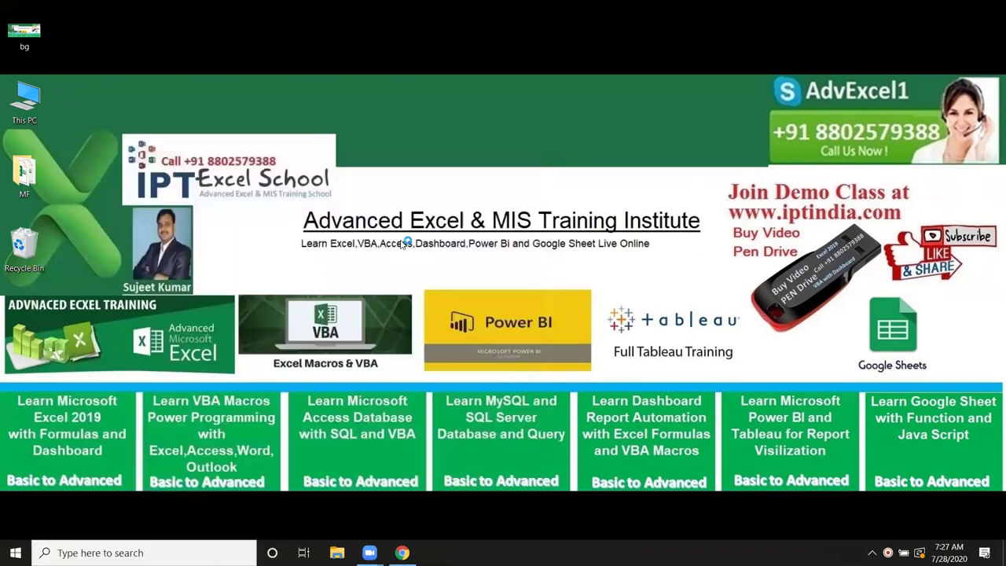